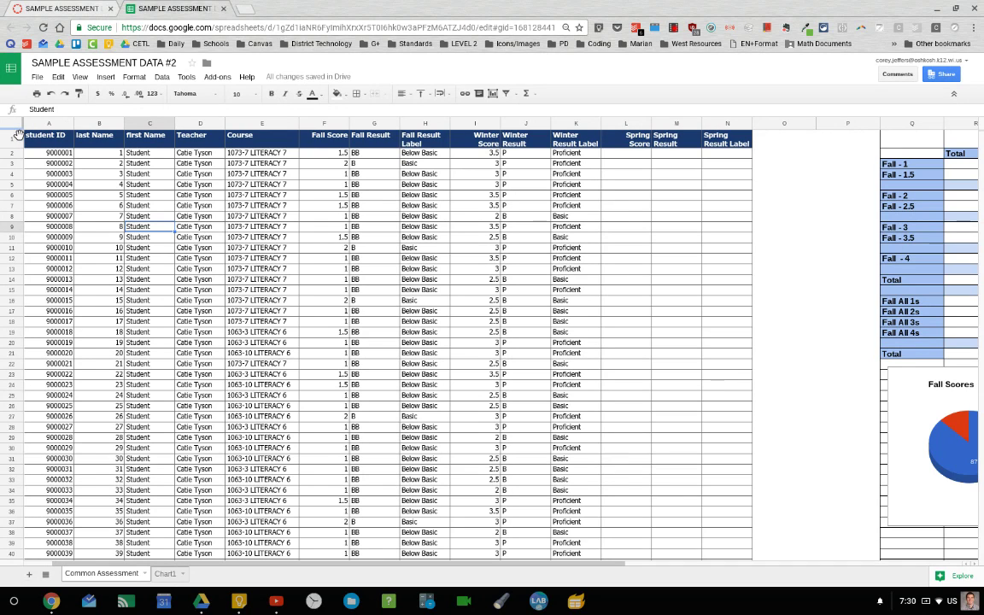
- Freeze the header row and the first three columns, from student ID through first Name
{"action": "left_click_drag", "start_coordinate": [18, 134], "coordinate": [15, 150]}
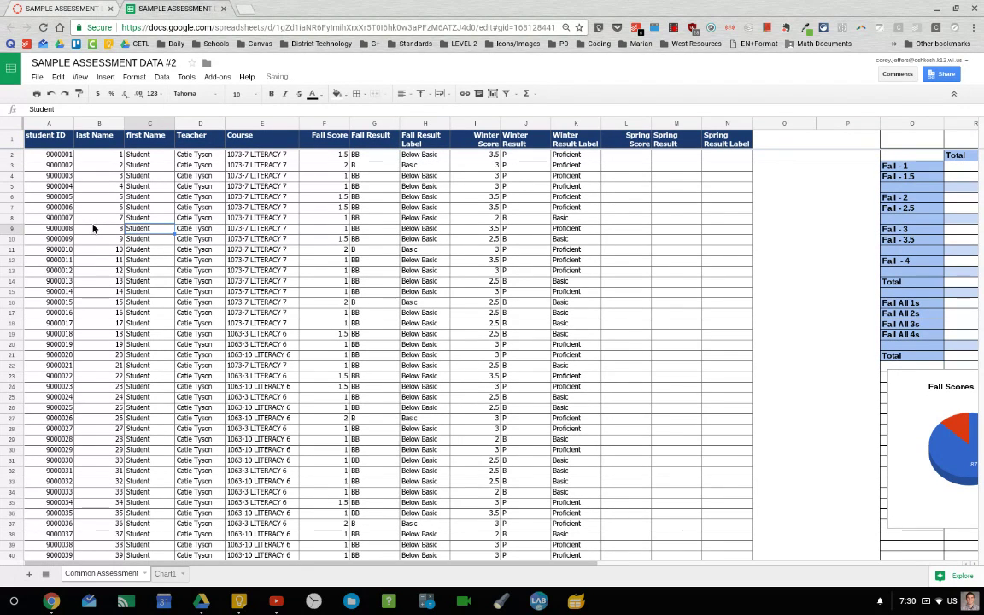
{"action": "scroll", "coordinate": [136, 249], "scroll_direction": "down", "scroll_amount": 1}
{"action": "scroll", "coordinate": [137, 249], "scroll_direction": "down", "scroll_amount": 6}
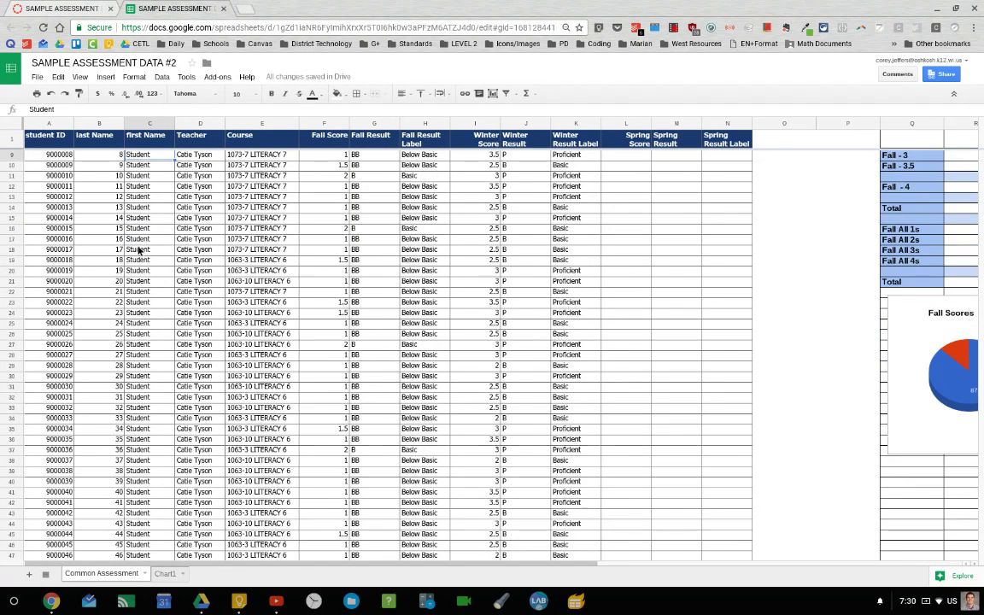
{"action": "scroll", "coordinate": [147, 274], "scroll_direction": "up", "scroll_amount": 6}
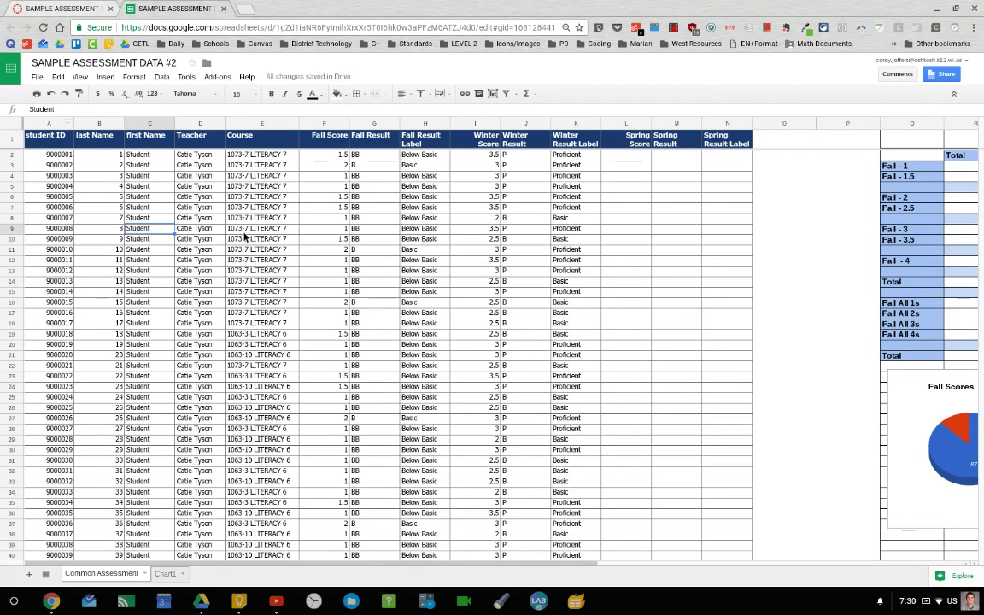
{"action": "scroll", "coordinate": [224, 215], "scroll_direction": "down", "scroll_amount": 12}
{"action": "scroll", "coordinate": [257, 282], "scroll_direction": "up", "scroll_amount": 12}
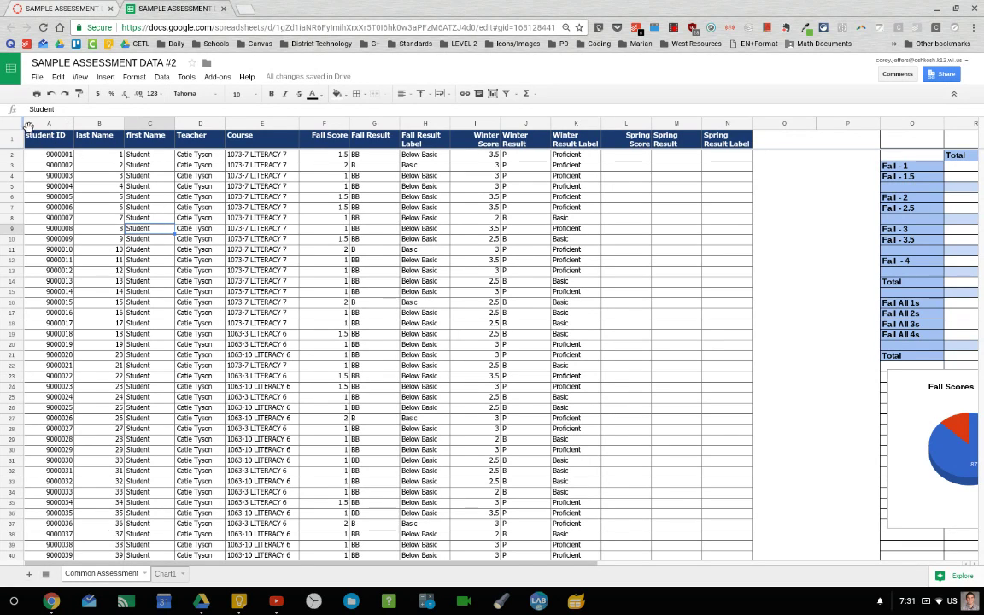
{"action": "left_click_drag", "start_coordinate": [27, 126], "coordinate": [176, 135]}
{"action": "left_click_drag", "start_coordinate": [336, 571], "coordinate": [305, 561]}
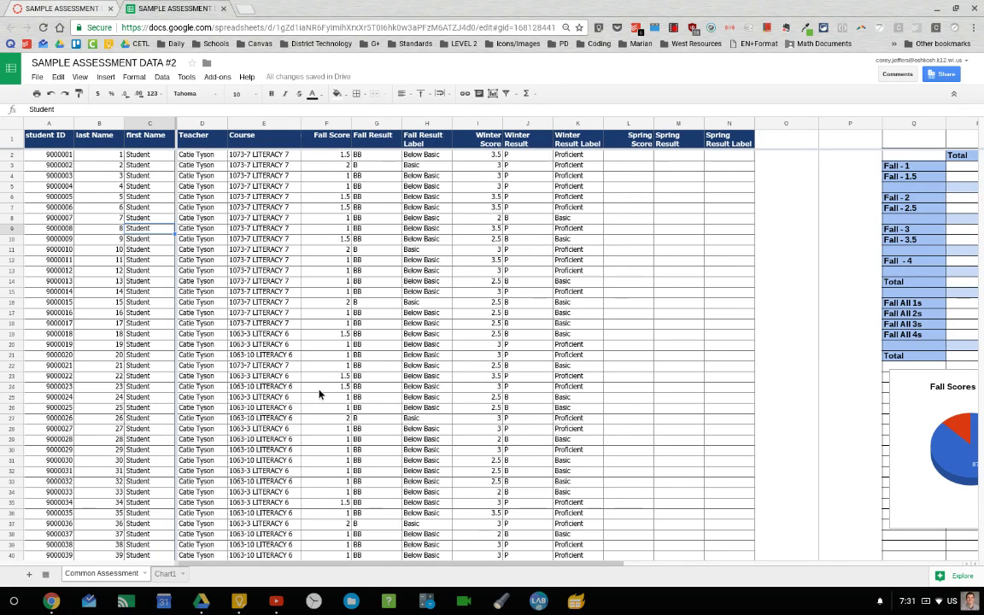
- Turn on a filter for the entire Common Assessment sheet
{"action": "left_click", "coordinate": [13, 126]}
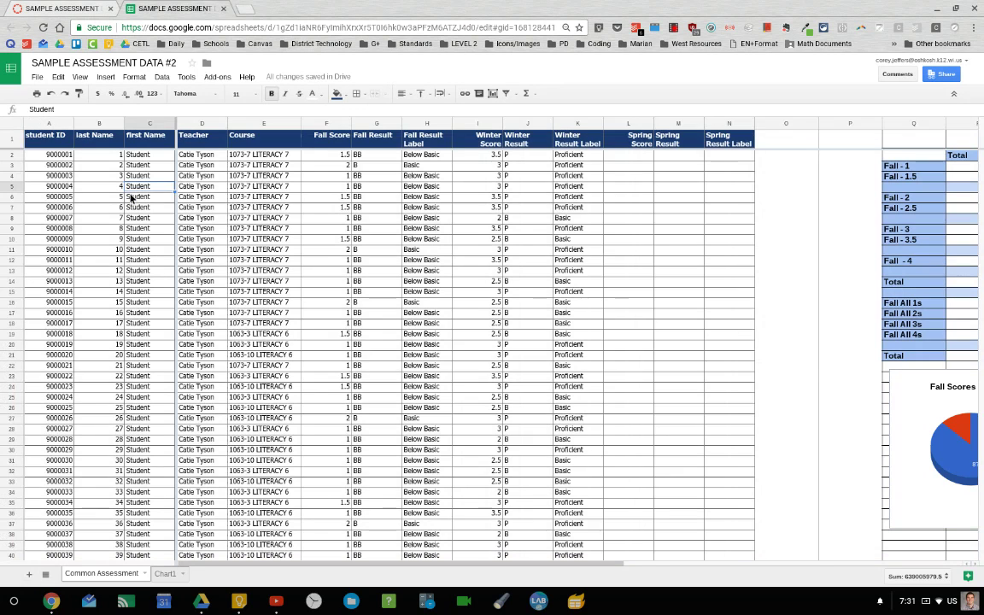
{"action": "left_click", "coordinate": [131, 188]}
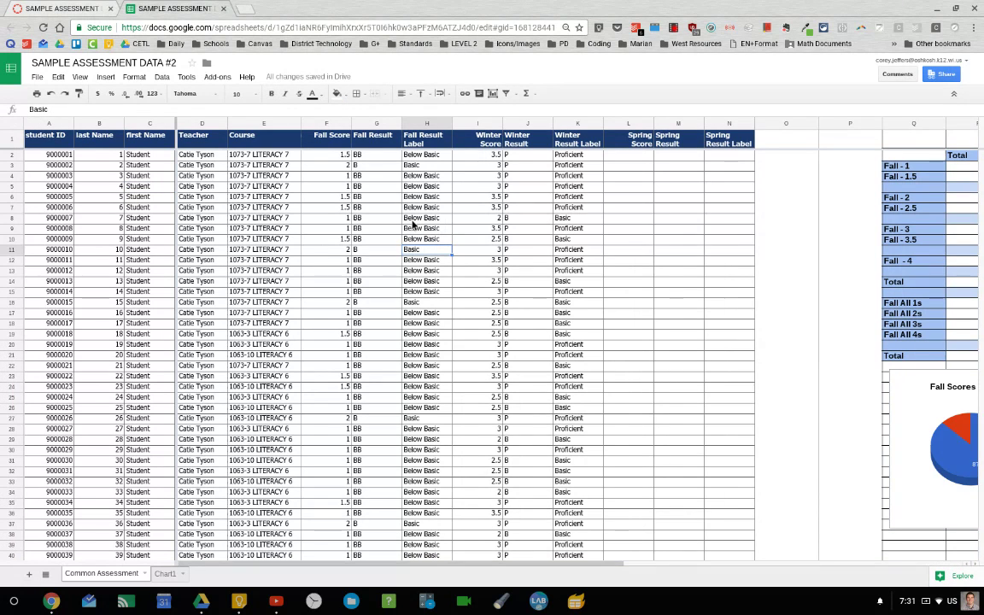
{"action": "left_click", "coordinate": [275, 228]}
{"action": "left_click", "coordinate": [255, 207]}
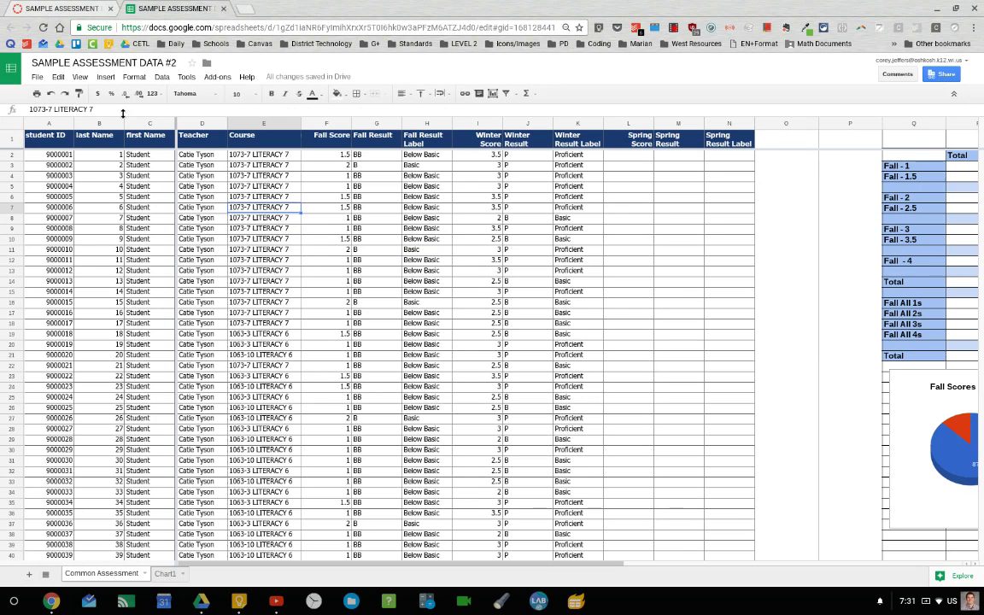
{"action": "left_click", "coordinate": [6, 125]}
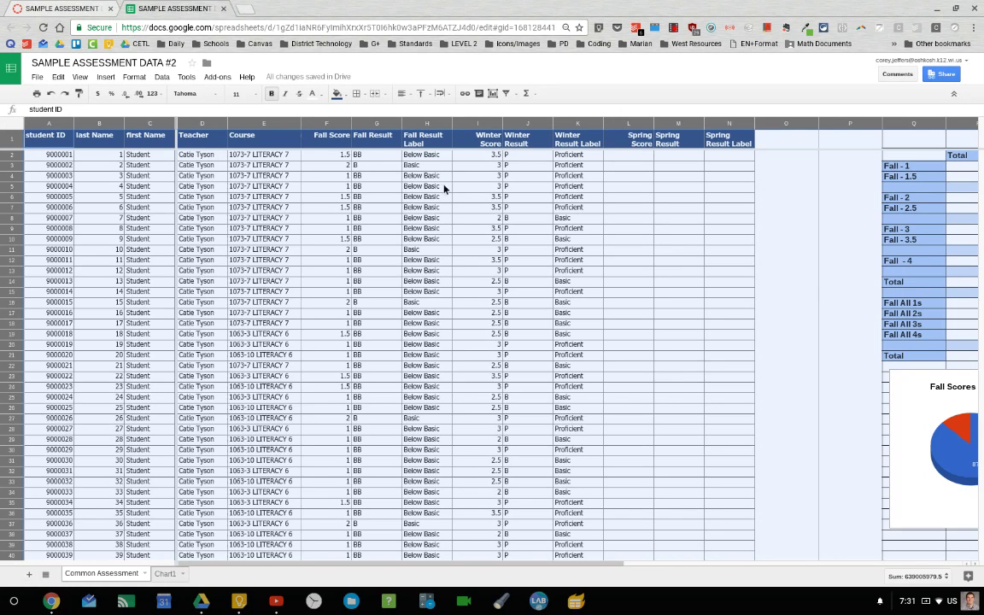
{"action": "left_click", "coordinate": [508, 96]}
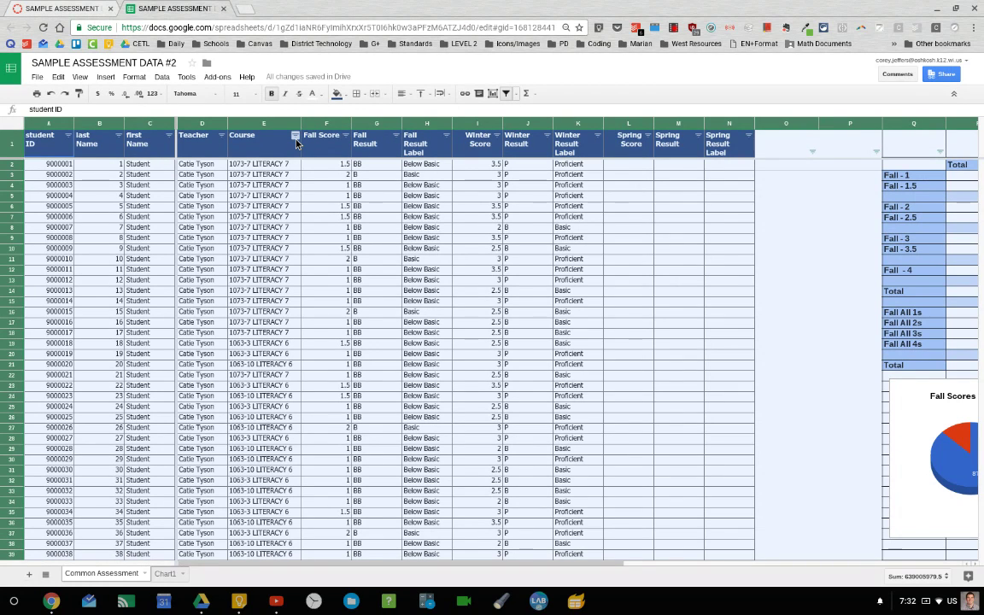
- Filter the Fall Score column to only the values 1 and 1.5, and review the matching student rows
{"action": "left_click", "coordinate": [349, 141]}
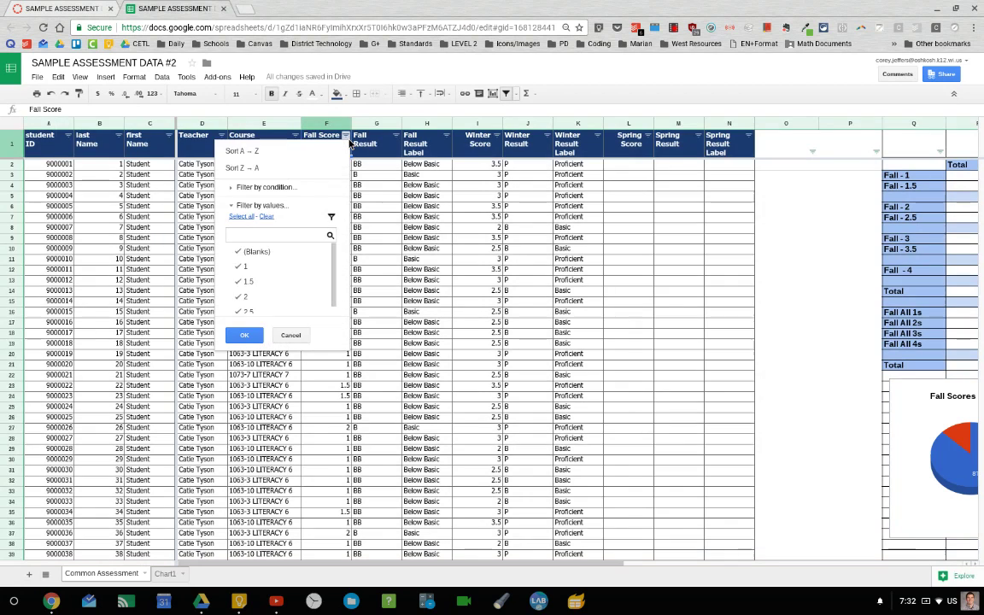
{"action": "scroll", "coordinate": [275, 290], "scroll_direction": "down", "scroll_amount": 1}
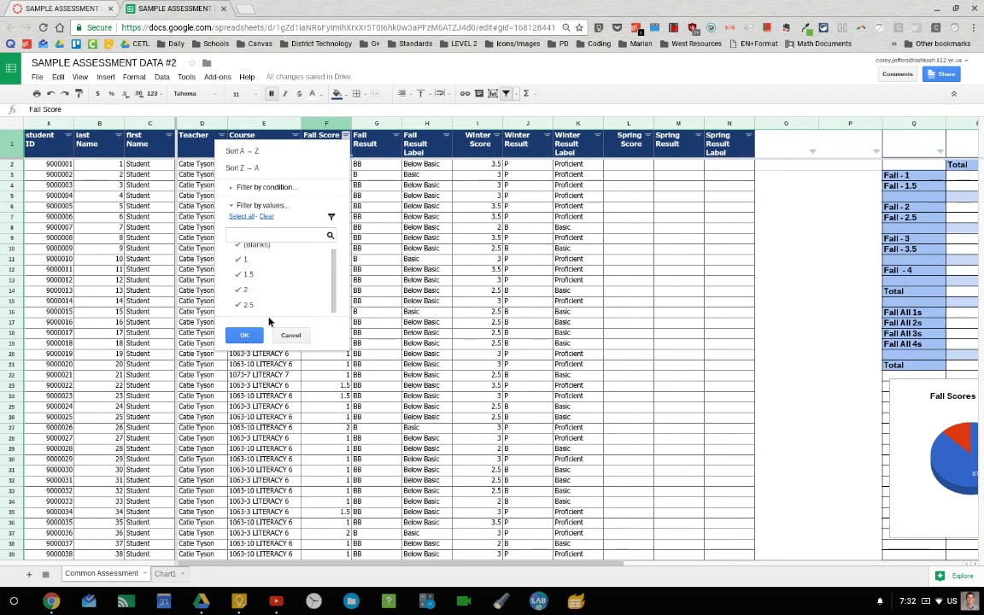
{"action": "scroll", "coordinate": [335, 273], "scroll_direction": "up", "scroll_amount": 1}
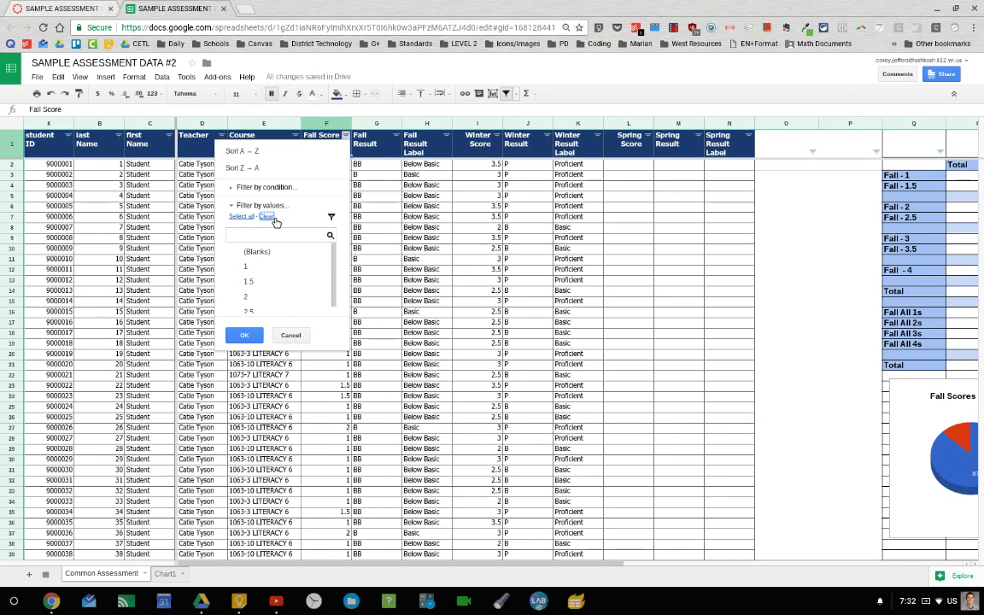
{"action": "left_click", "coordinate": [270, 268]}
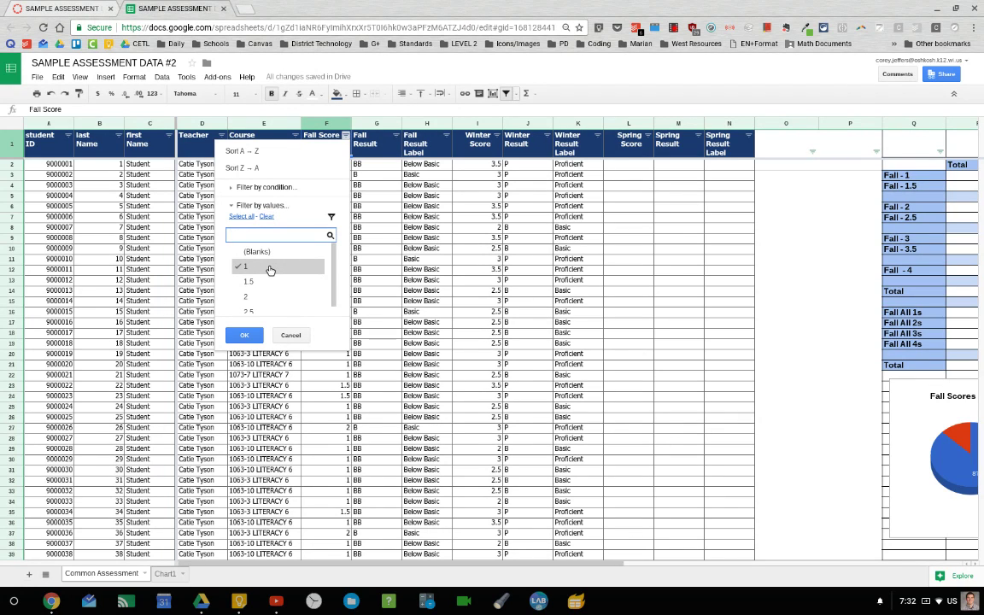
{"action": "left_click", "coordinate": [271, 288]}
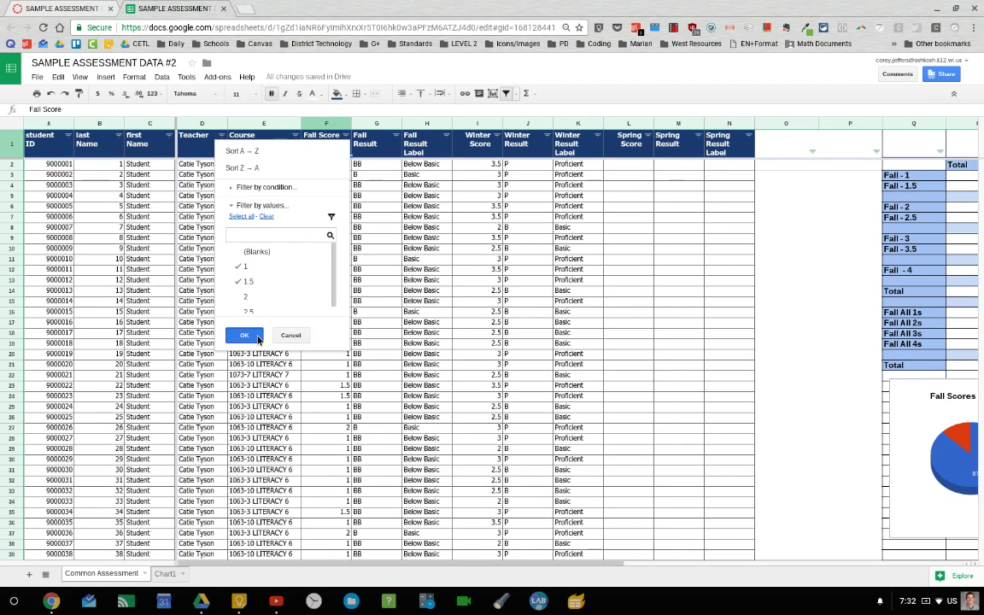
{"action": "left_click", "coordinate": [258, 337]}
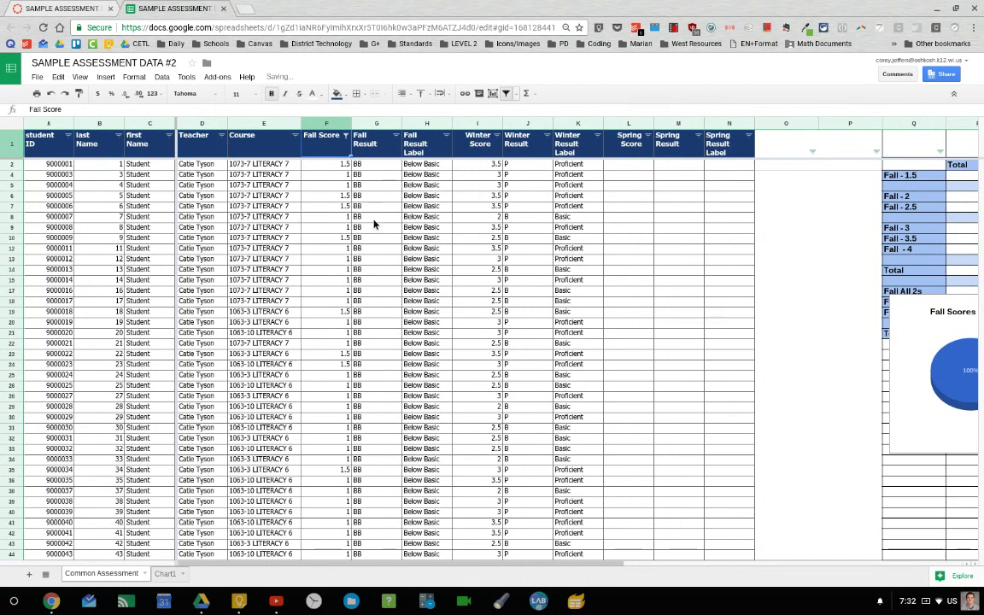
{"action": "scroll", "coordinate": [351, 279], "scroll_direction": "down", "scroll_amount": 2}
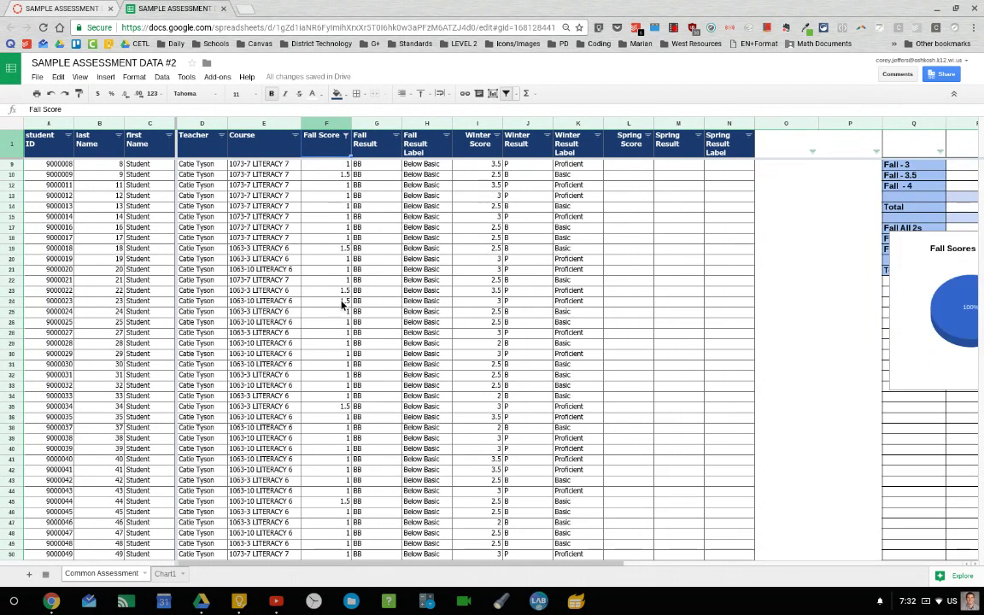
{"action": "scroll", "coordinate": [343, 305], "scroll_direction": "down", "scroll_amount": 6}
{"action": "scroll", "coordinate": [346, 342], "scroll_direction": "up", "scroll_amount": 9}
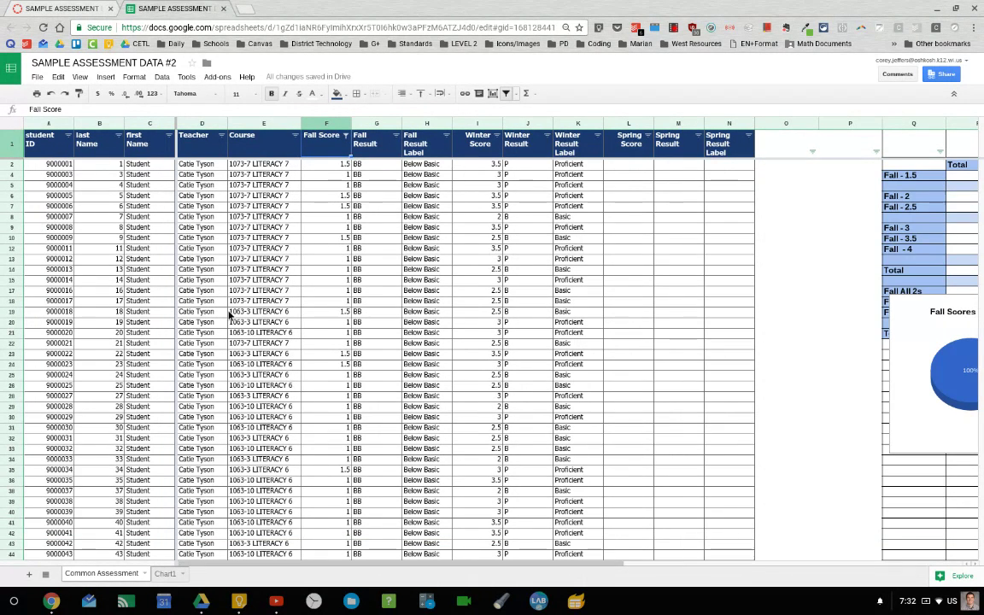
{"action": "scroll", "coordinate": [342, 359], "scroll_direction": "down", "scroll_amount": 6}
{"action": "scroll", "coordinate": [352, 400], "scroll_direction": "up", "scroll_amount": 4}
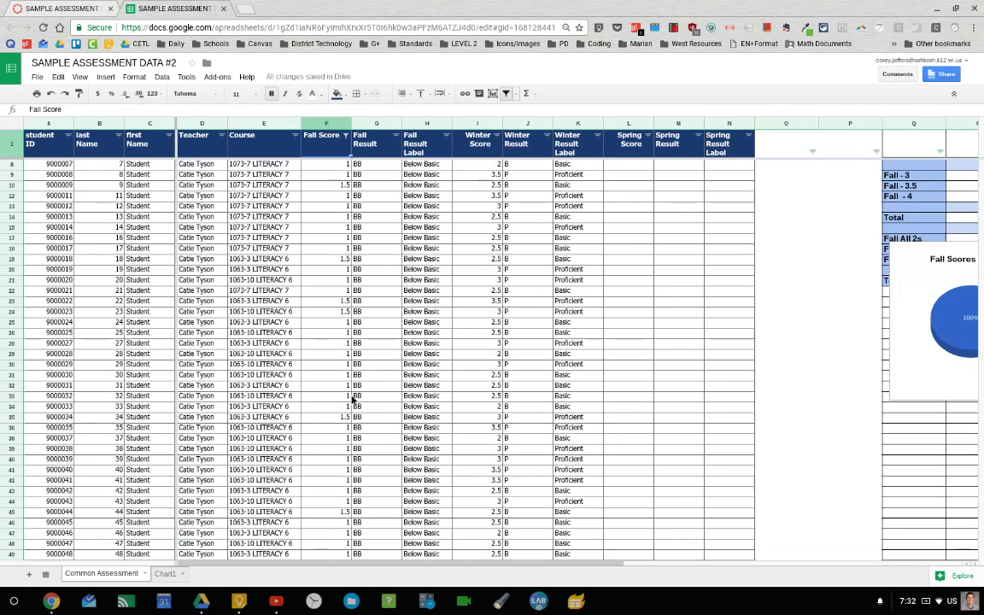
{"action": "scroll", "coordinate": [346, 394], "scroll_direction": "up", "scroll_amount": 2}
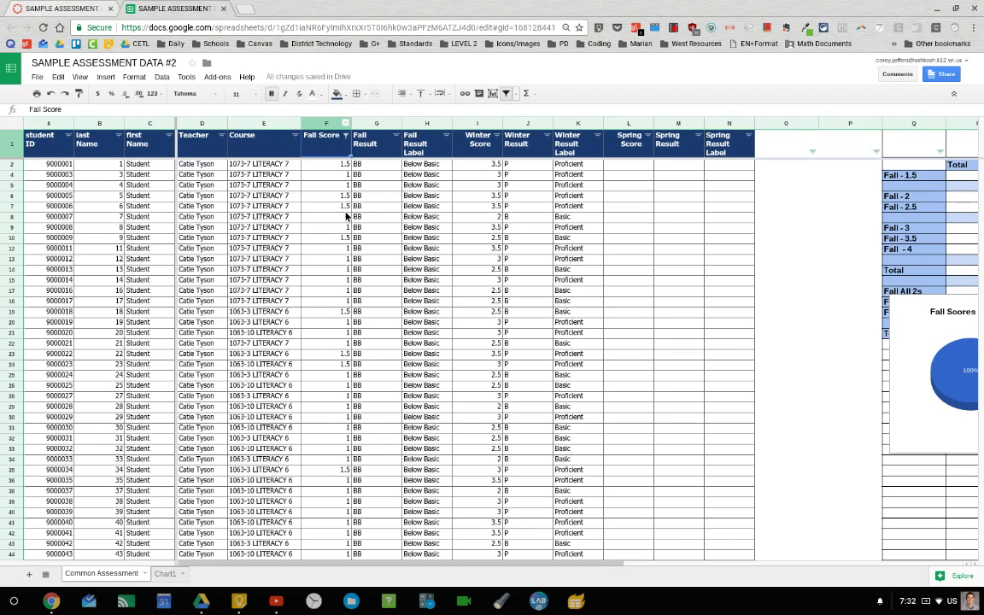
- Filter the Winter Score column to only the values 2 and 2.5, excluding 3 and 3.5
{"action": "left_click", "coordinate": [497, 136]}
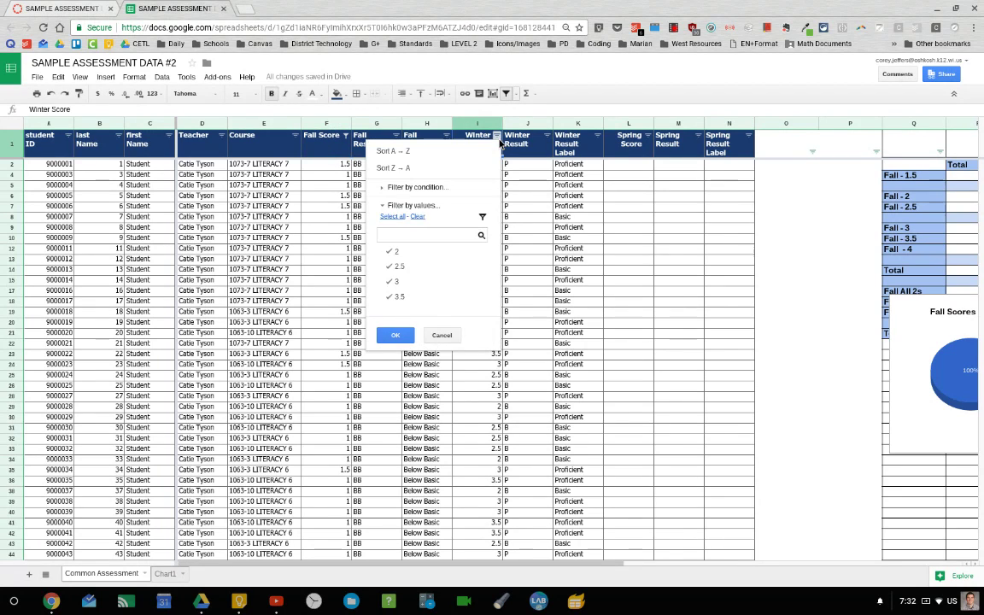
{"action": "left_click", "coordinate": [431, 297]}
{"action": "left_click", "coordinate": [429, 281]}
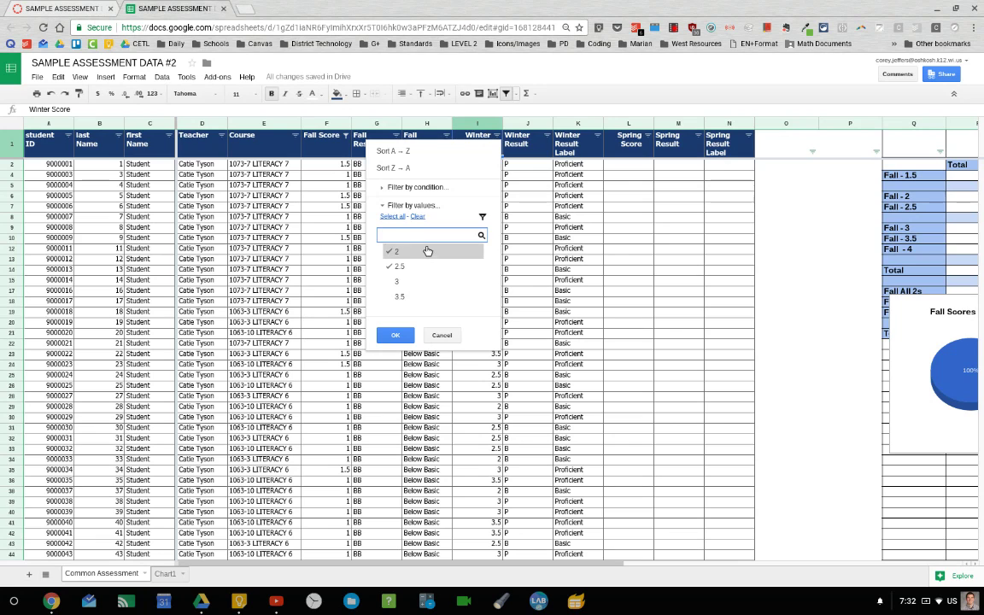
{"action": "left_click", "coordinate": [398, 336]}
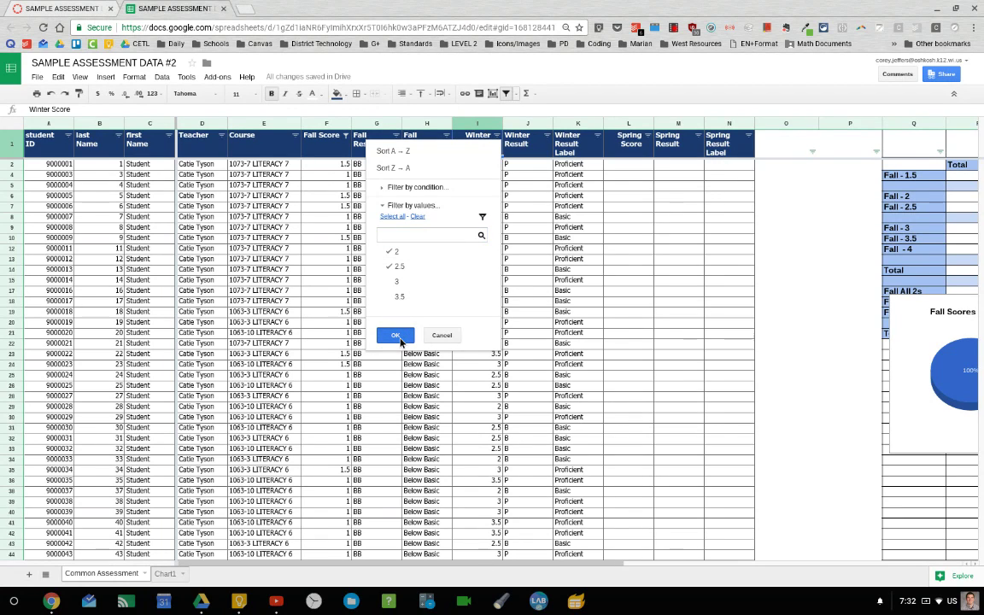
{"action": "left_click", "coordinate": [403, 341]}
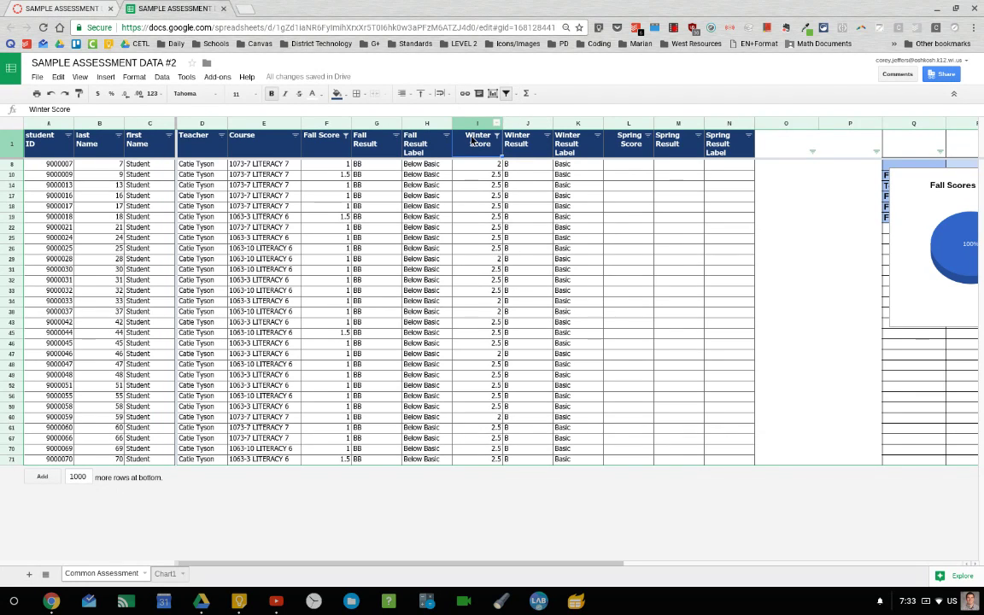
- Remove the existing filter to restore all rows, and create a fresh filter covering the entire sheet
{"action": "left_click", "coordinate": [509, 95]}
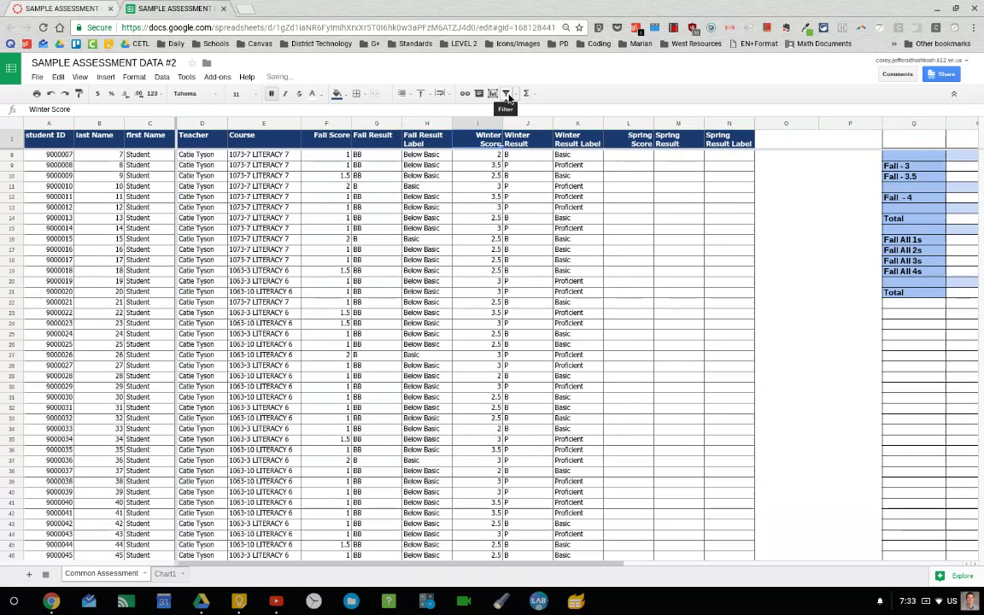
{"action": "left_click", "coordinate": [380, 324]}
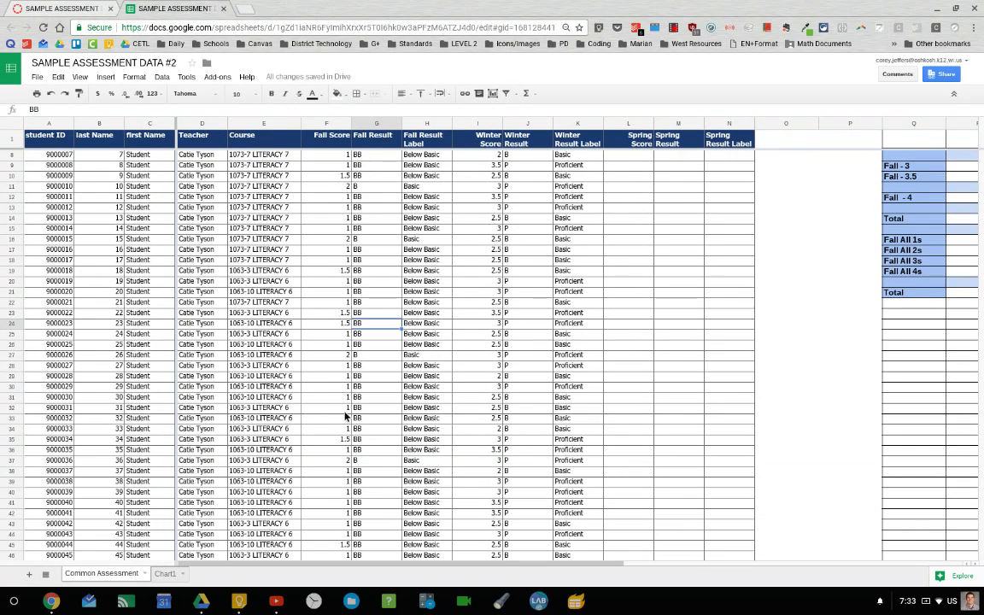
{"action": "left_click", "coordinate": [12, 125]}
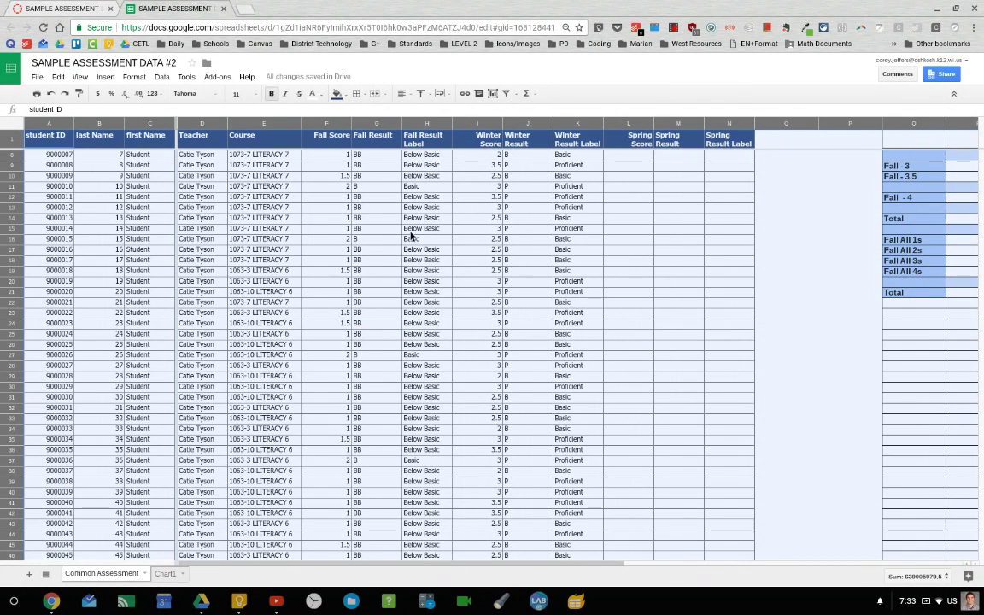
{"action": "left_click", "coordinate": [506, 94]}
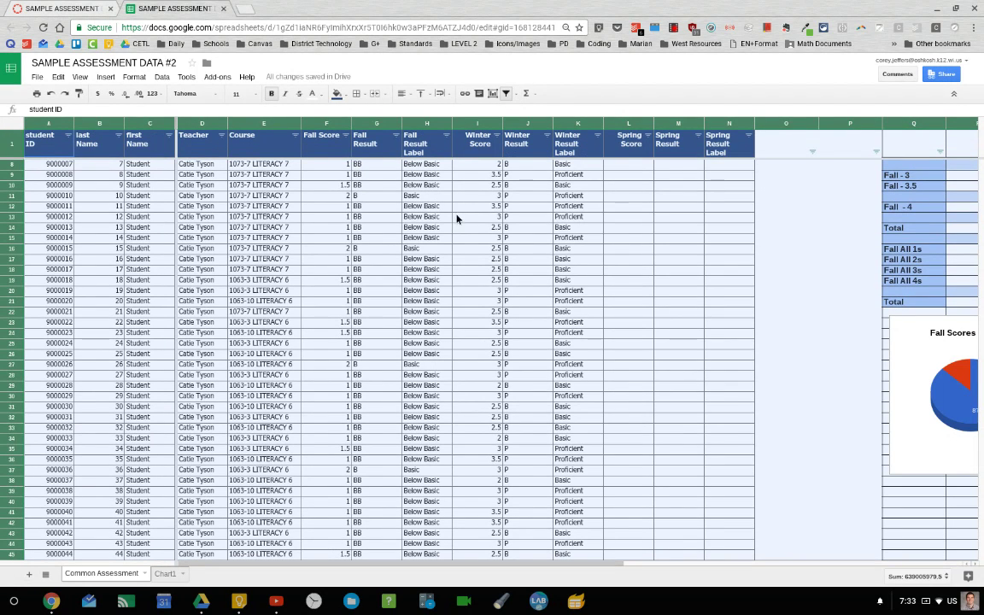
- Sort the sheet by the Fall Score column Z → A and look through the sorted rows
{"action": "left_click", "coordinate": [345, 135]}
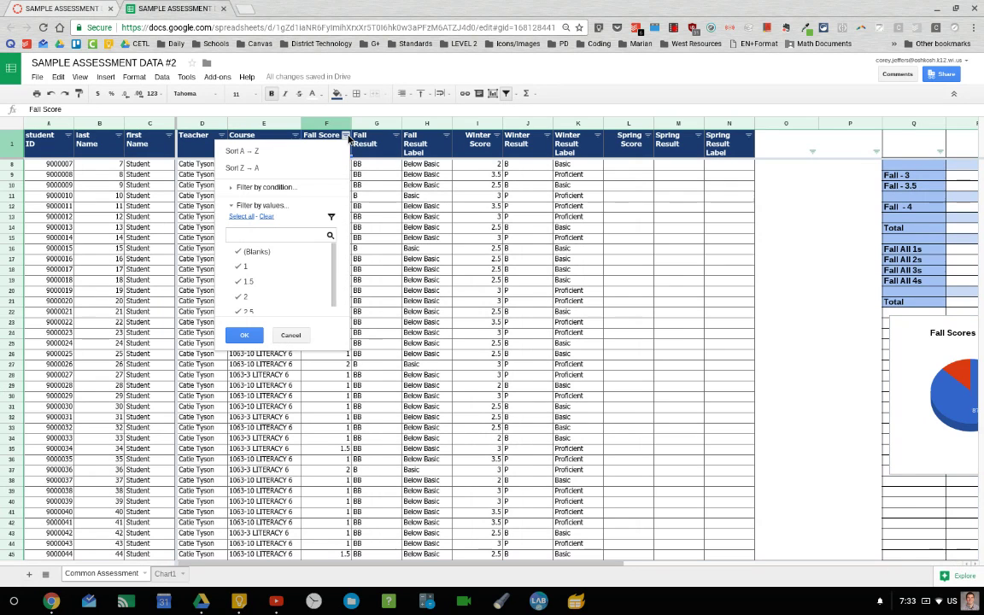
{"action": "left_click", "coordinate": [267, 171]}
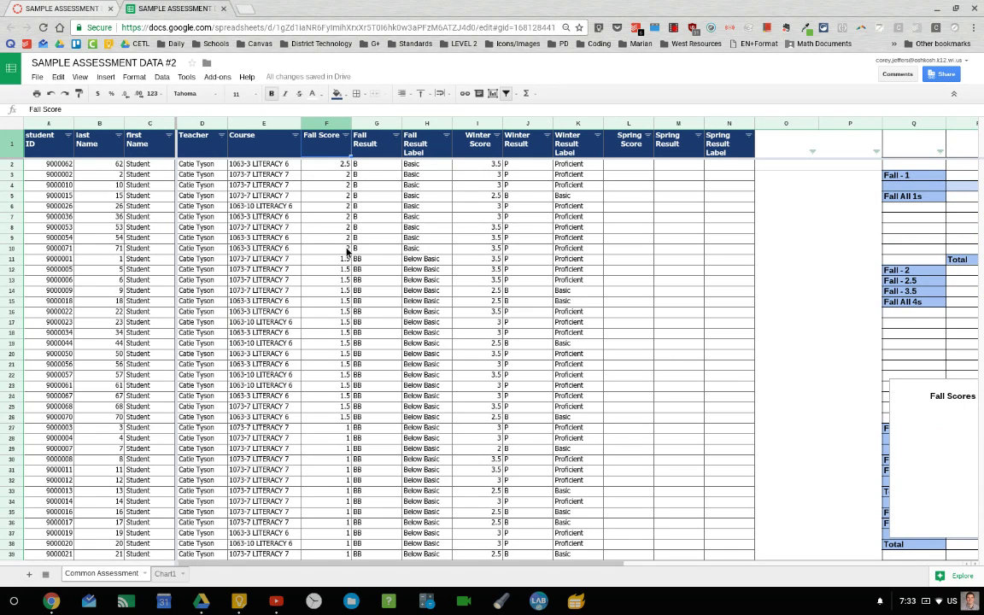
{"action": "scroll", "coordinate": [347, 250], "scroll_direction": "down", "scroll_amount": 5}
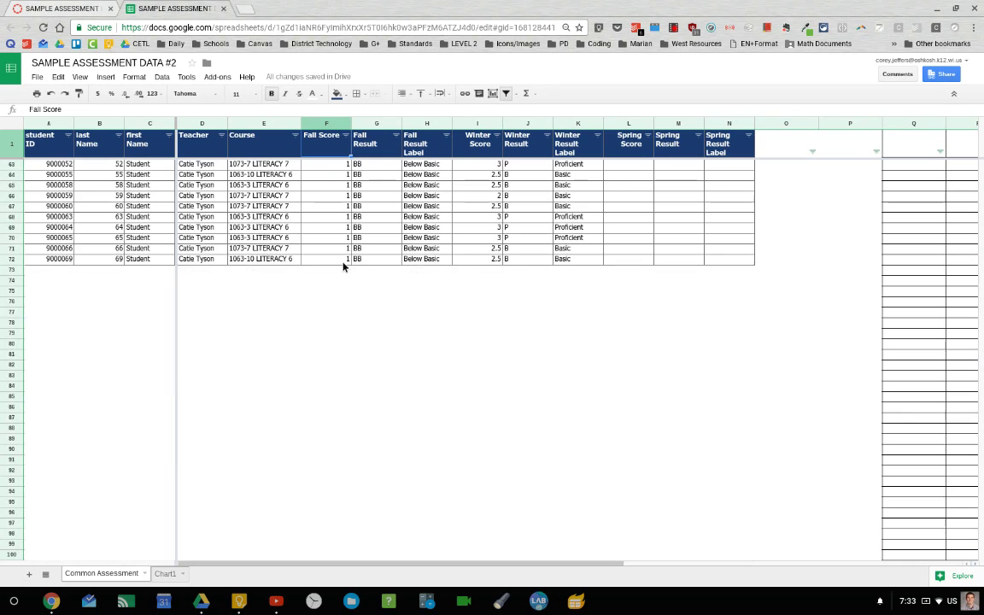
{"action": "scroll", "coordinate": [344, 268], "scroll_direction": "up", "scroll_amount": 5}
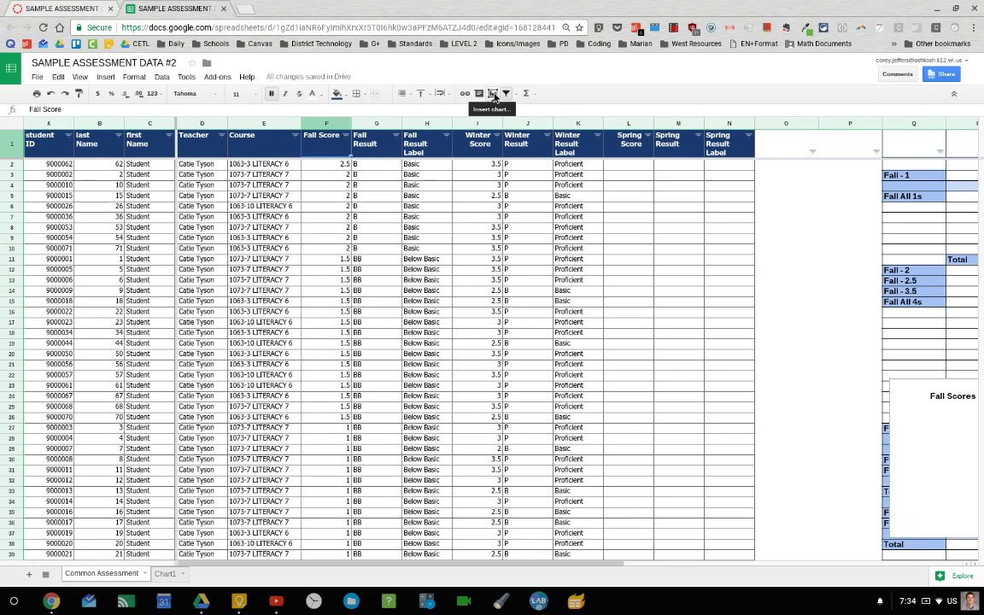
- Undo the Fall Score sort
{"action": "left_click", "coordinate": [52, 96]}
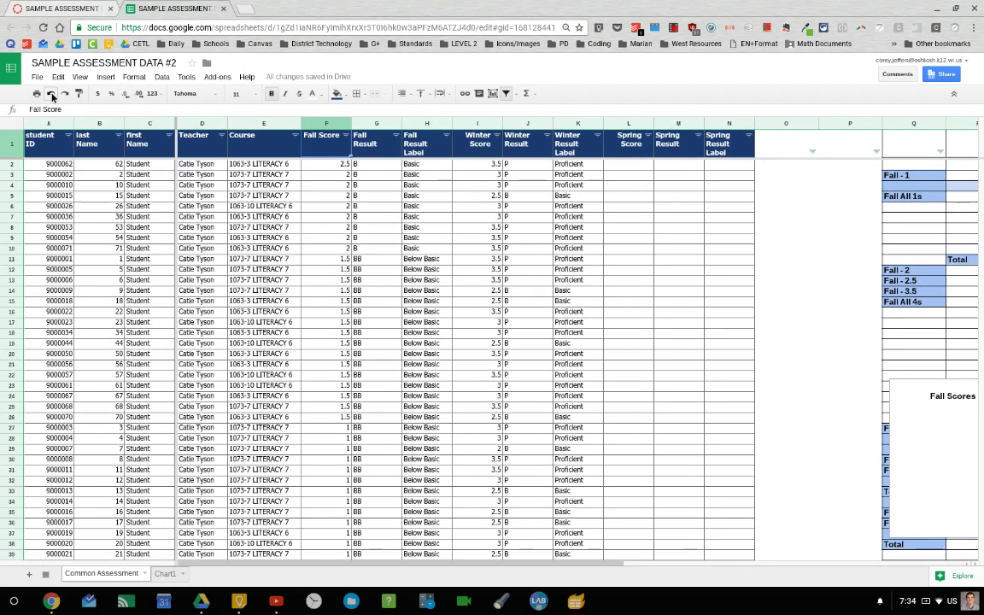
{"action": "left_click", "coordinate": [51, 95]}
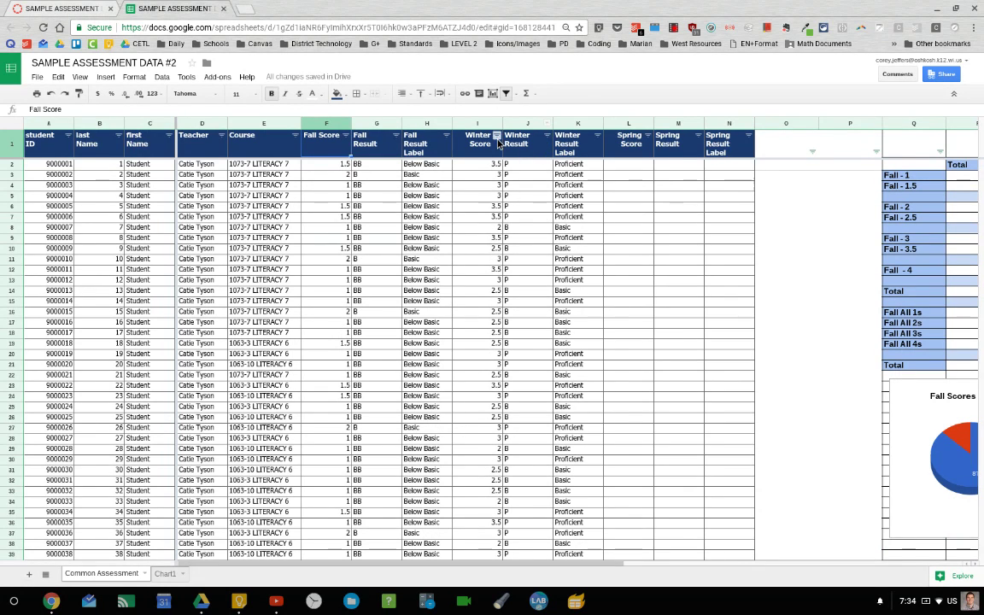
- Sort the sheet by the Winter Score column Z → A, and re-sort it A → Z to review the lowest scores first
{"action": "left_click", "coordinate": [497, 135]}
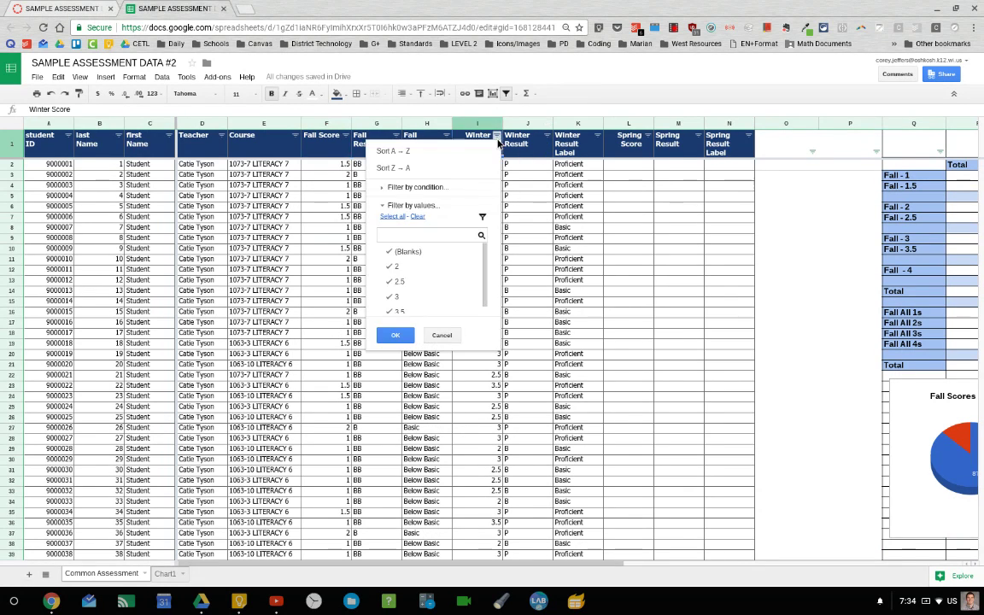
{"action": "left_click", "coordinate": [410, 168]}
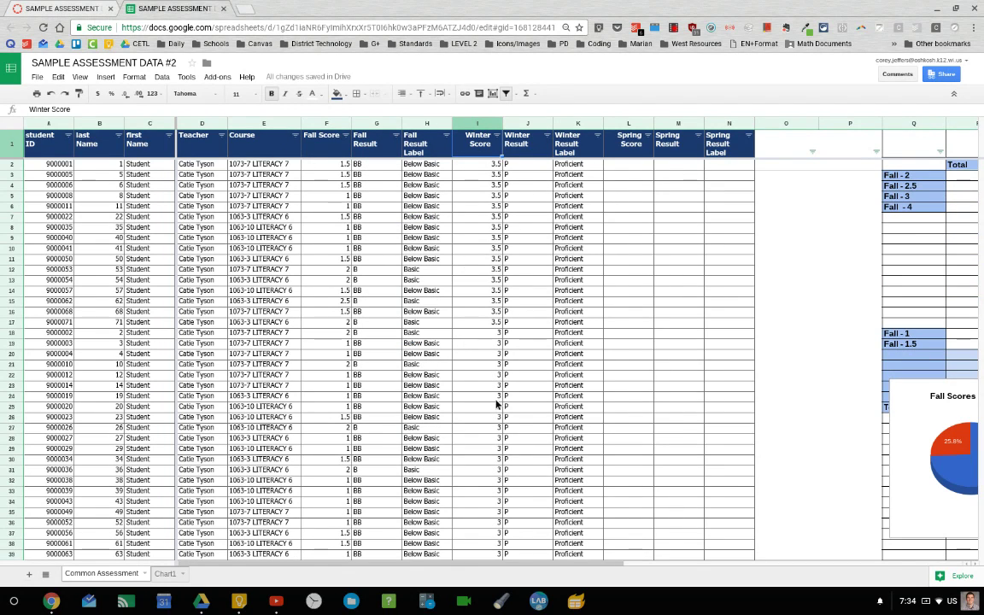
{"action": "left_click", "coordinate": [497, 135]}
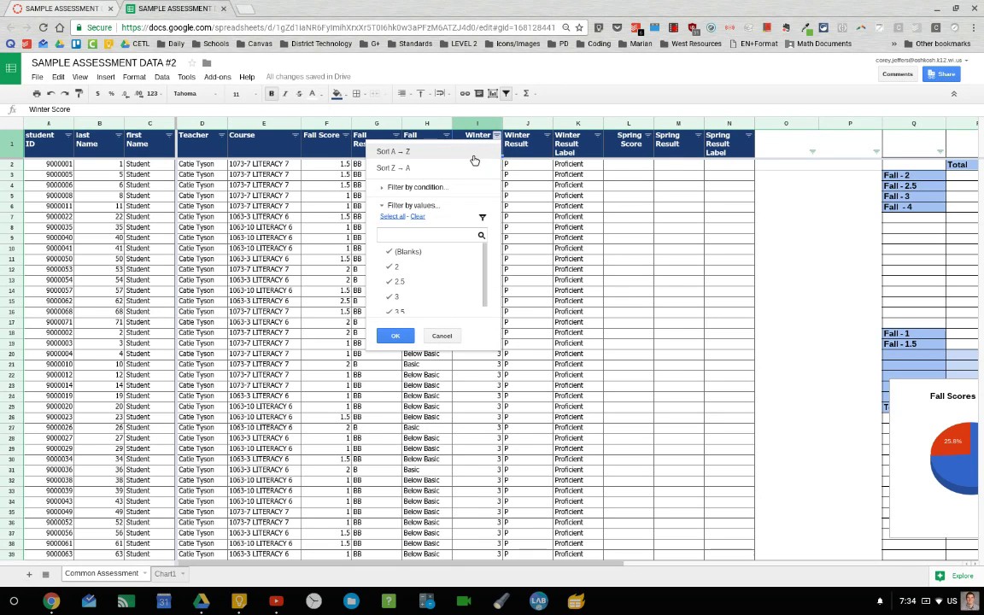
{"action": "left_click", "coordinate": [418, 151]}
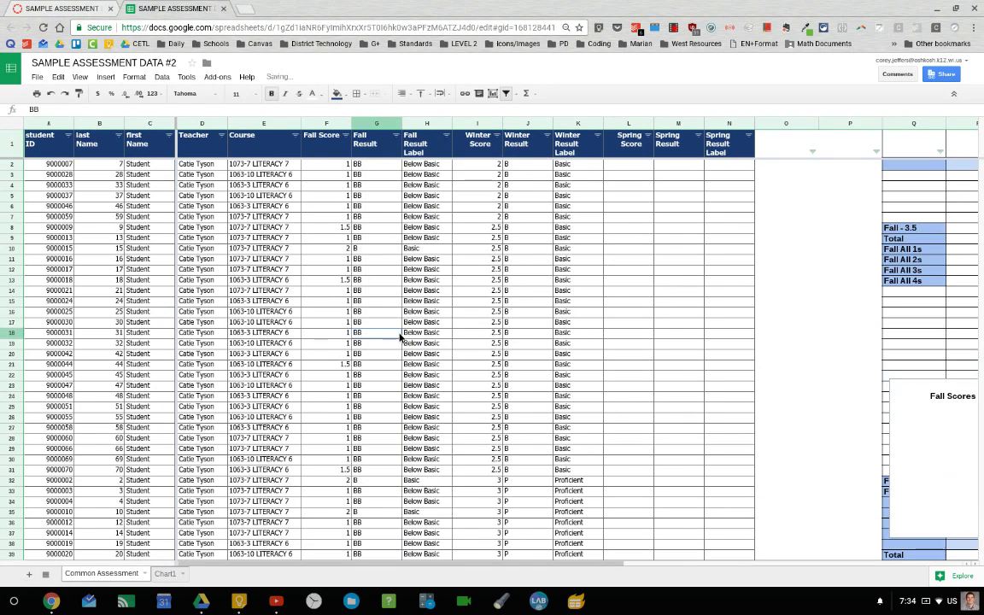
{"action": "left_click", "coordinate": [493, 166]}
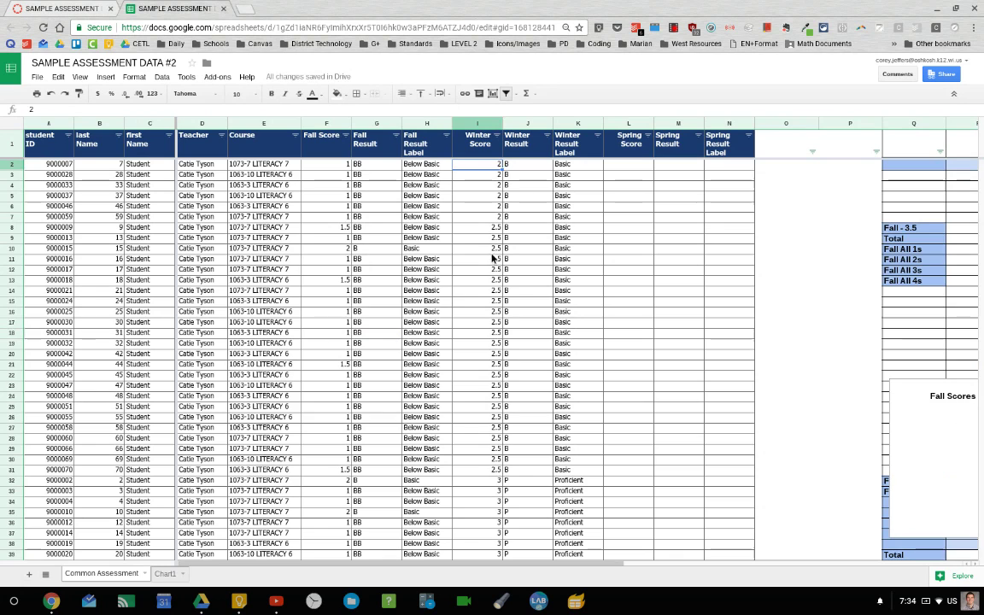
{"action": "scroll", "coordinate": [494, 265], "scroll_direction": "down", "scroll_amount": 10}
{"action": "scroll", "coordinate": [501, 342], "scroll_direction": "up", "scroll_amount": 10}
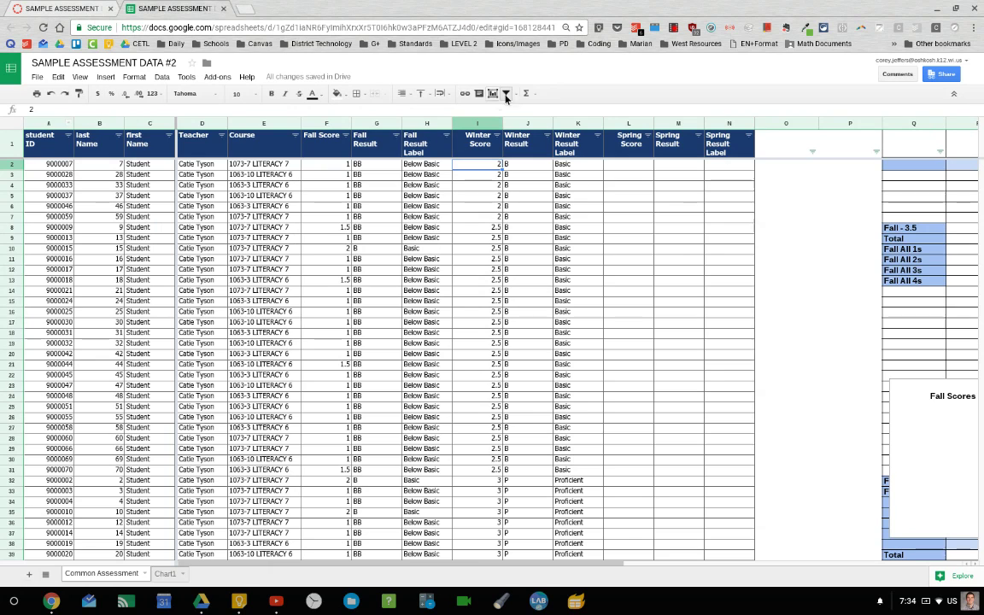
- Sort the sheet by the last Name column A → Z to put the students back in their original order
{"action": "left_click", "coordinate": [117, 135]}
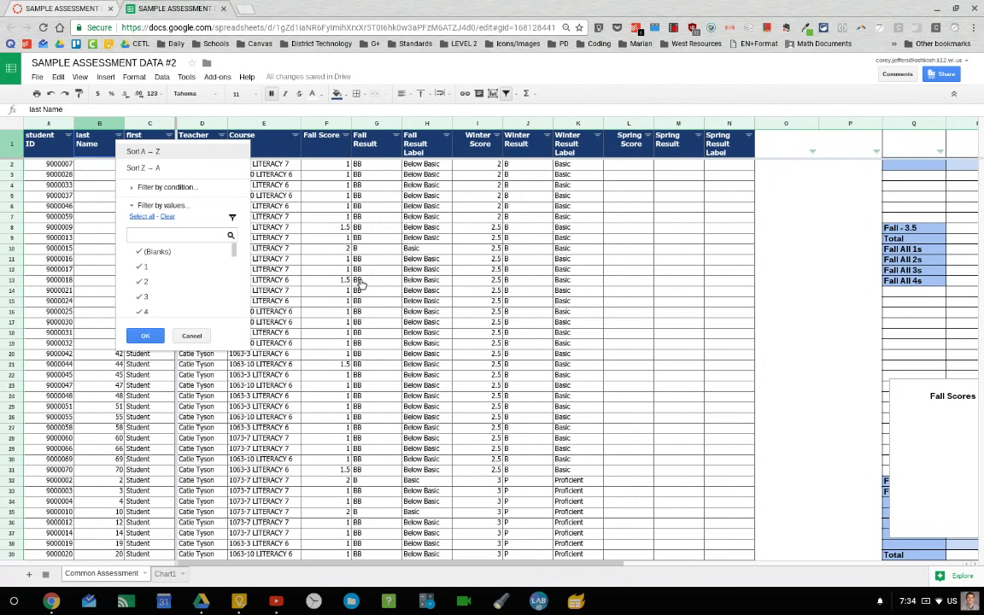
{"action": "key", "text": "Return"}
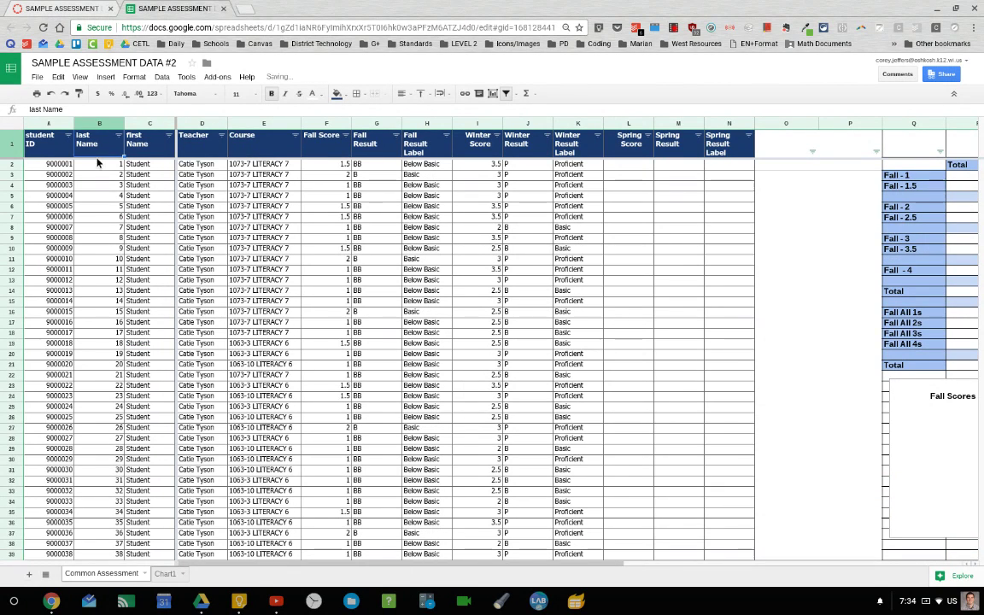
{"action": "left_click", "coordinate": [100, 165]}
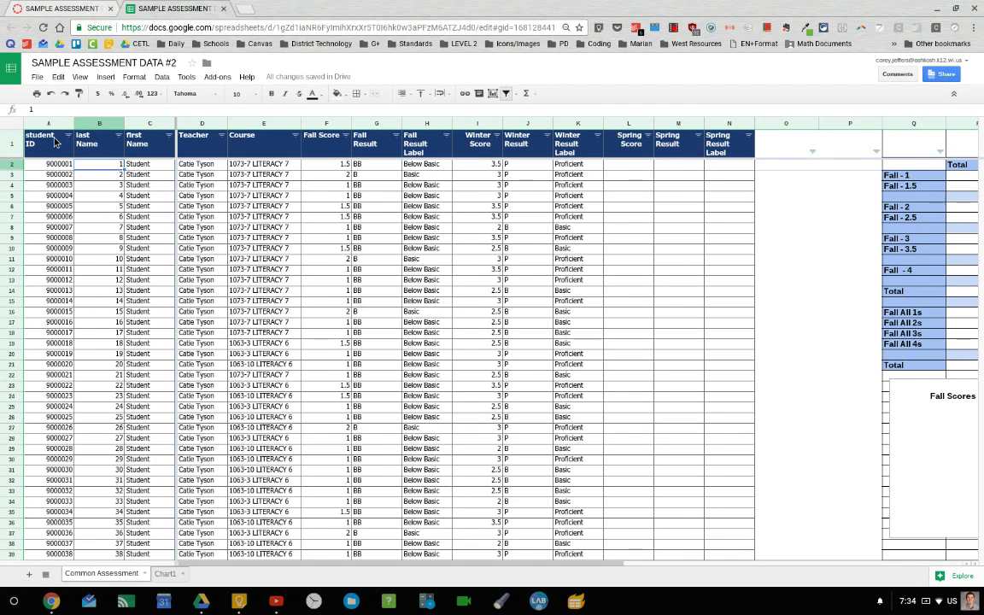
- Remove the filter from the entire sheet and deselect the data
{"action": "left_click", "coordinate": [15, 129]}
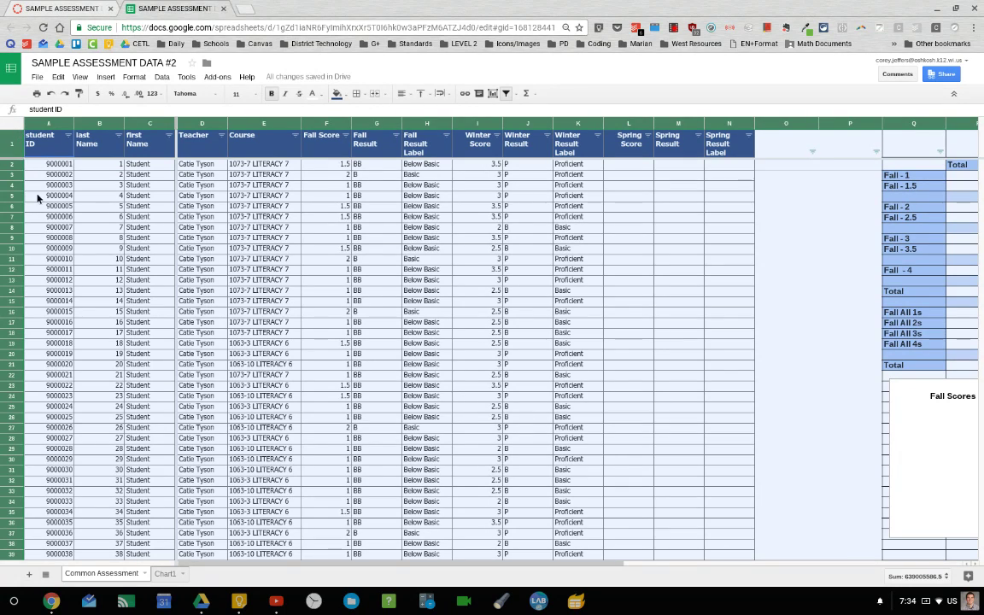
{"action": "left_click", "coordinate": [507, 93]}
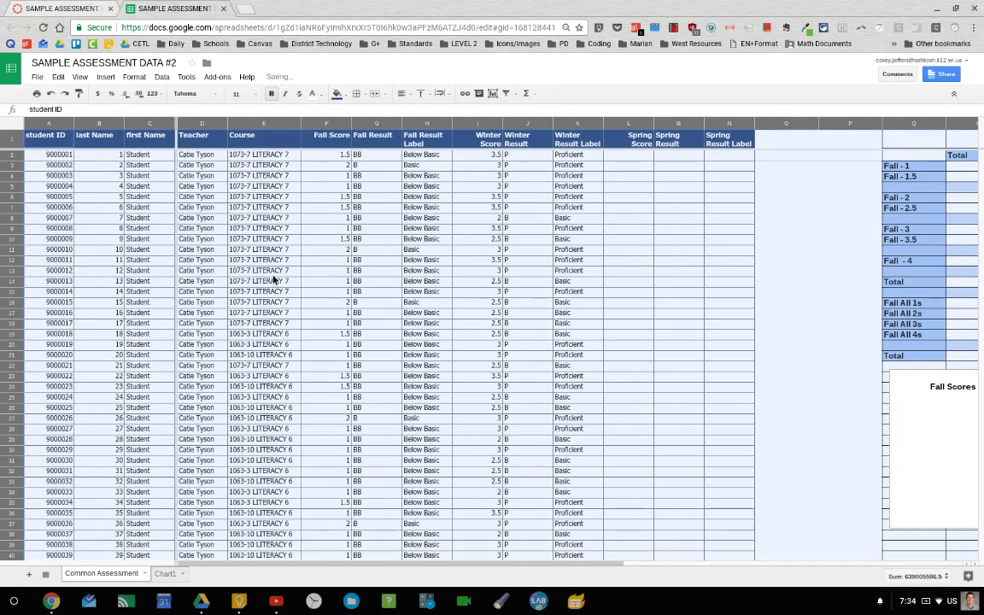
{"action": "left_click", "coordinate": [247, 261]}
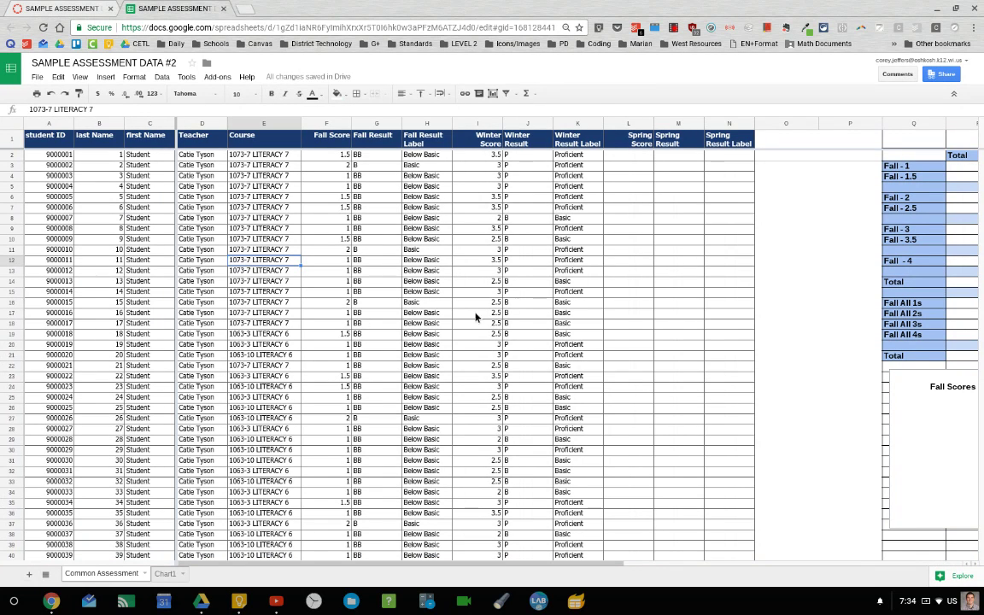